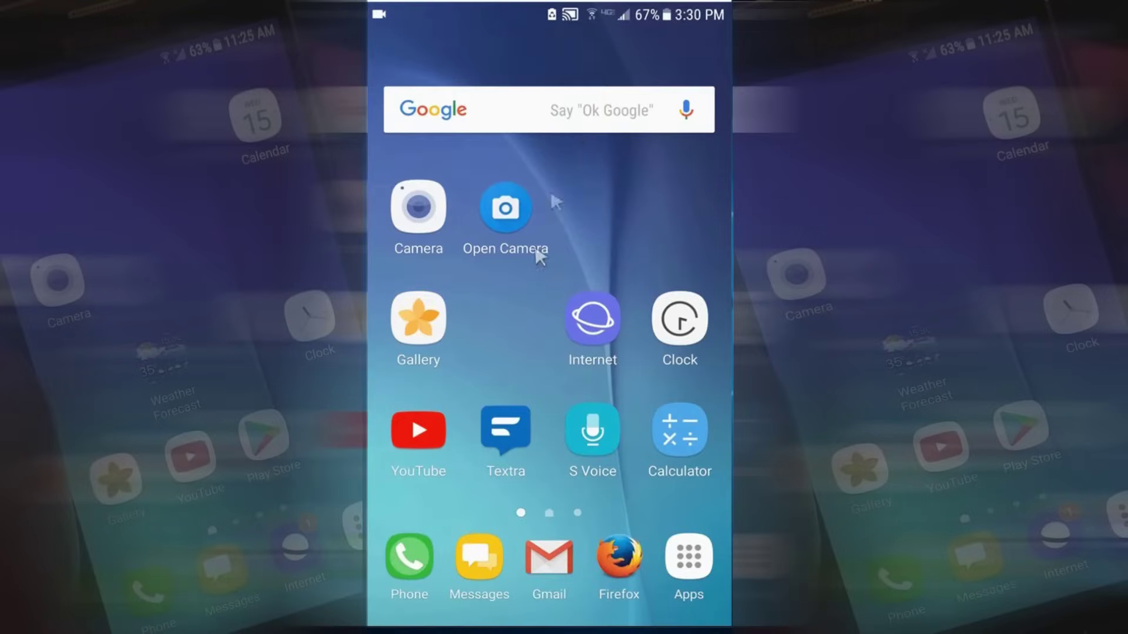
Pull down the notification shade with quick settings from the top of the screen
drag(646, 9, 635, 212)
Launch Settings from the app drawer and go to About phone at the bottom of the list
click(694, 21)
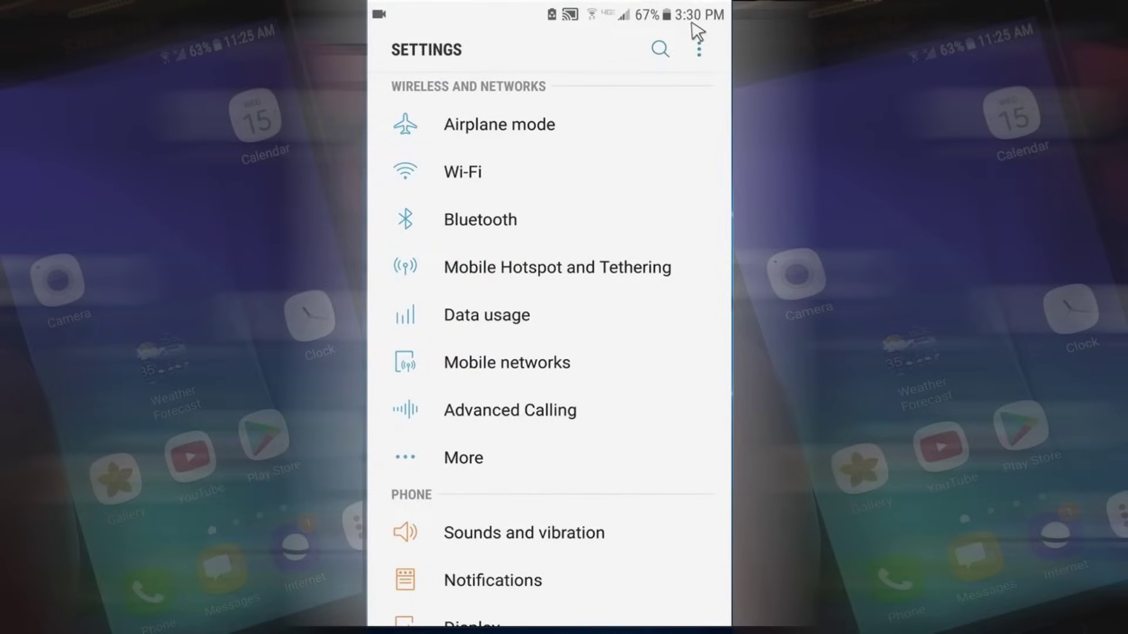
key(Escape)
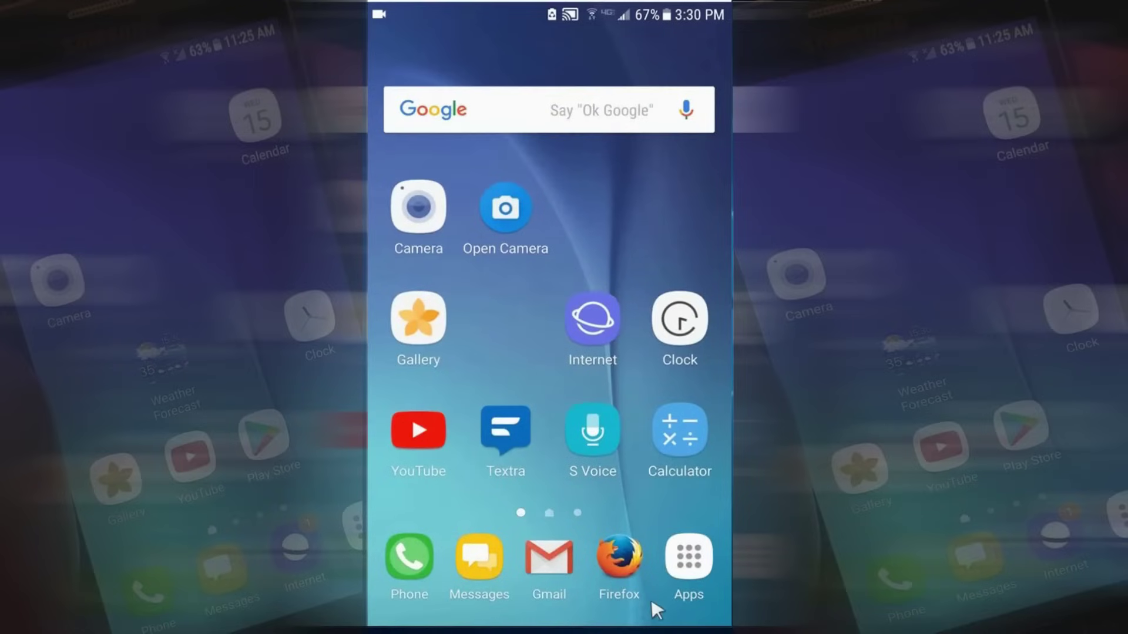
click(697, 560)
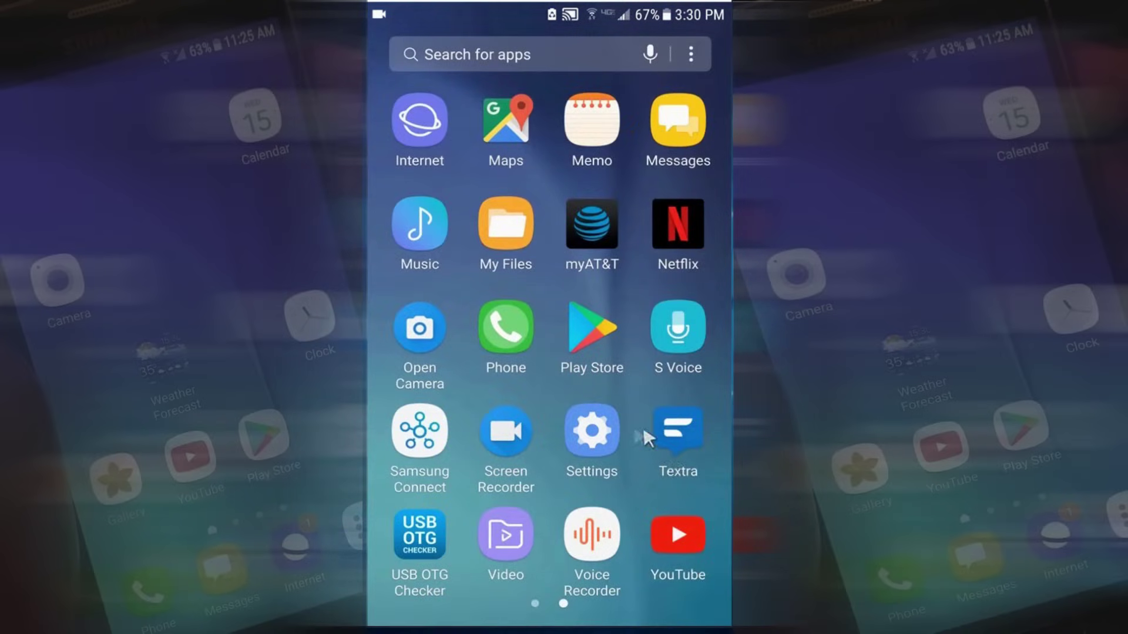
click(592, 434)
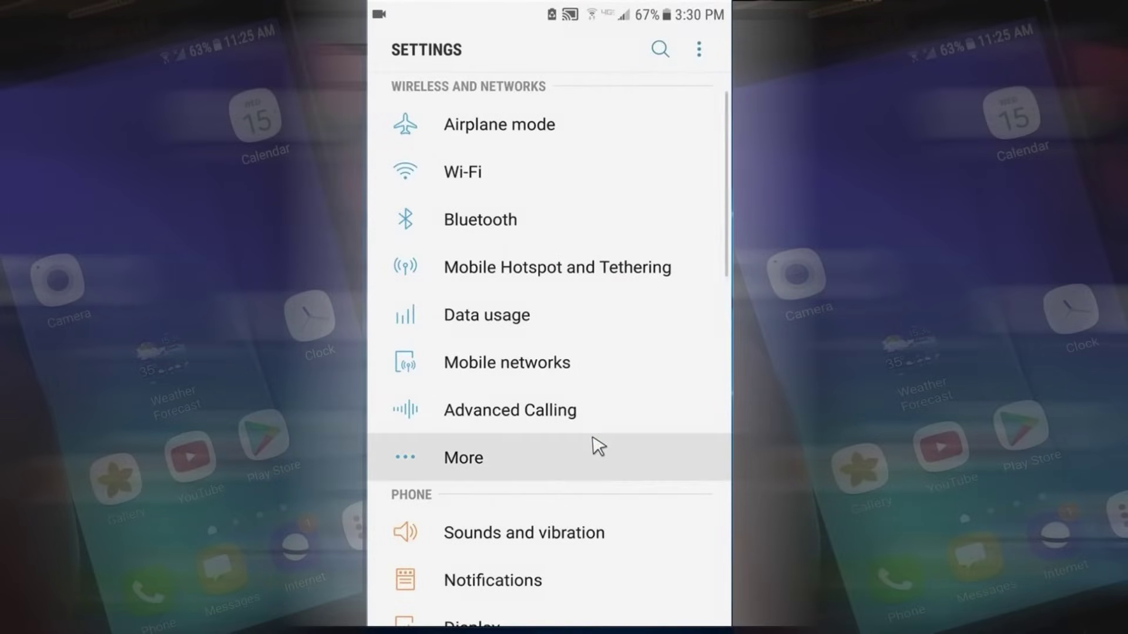
scroll(606, 349, down, 2)
scroll(605, 361, down, 10)
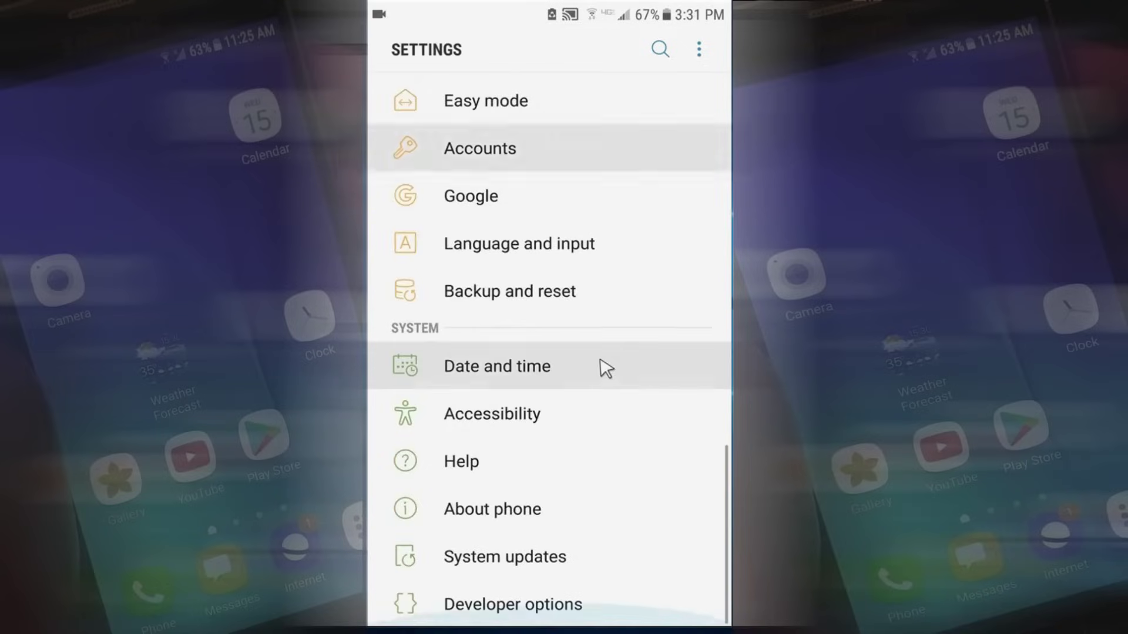
click(480, 519)
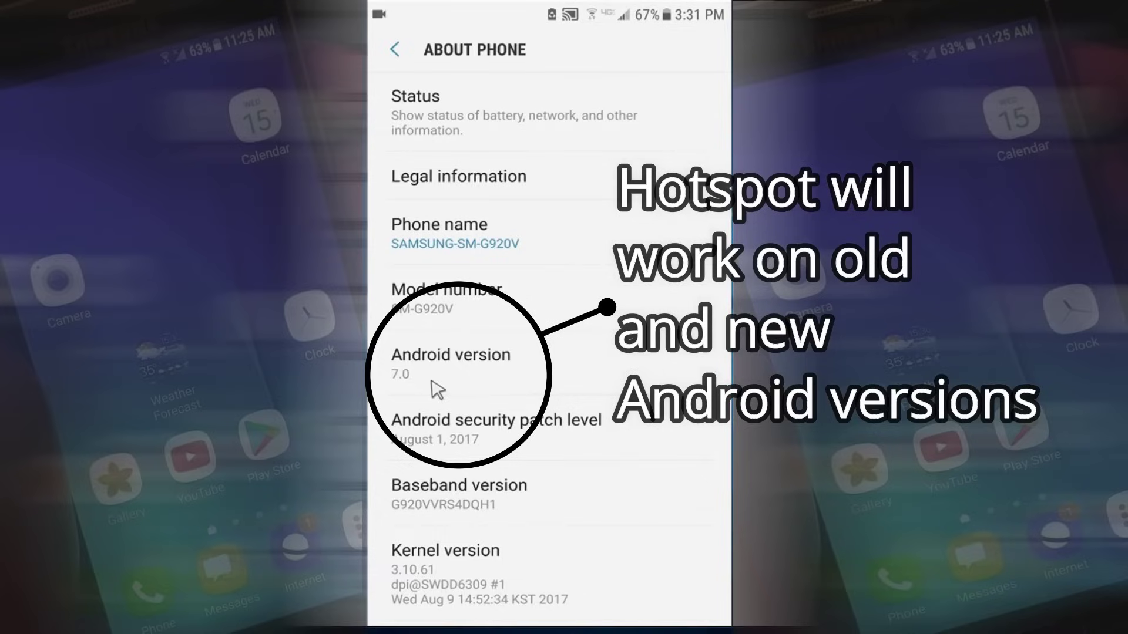
Confirm Android version 7.0 and go back to the main Settings list
click(399, 54)
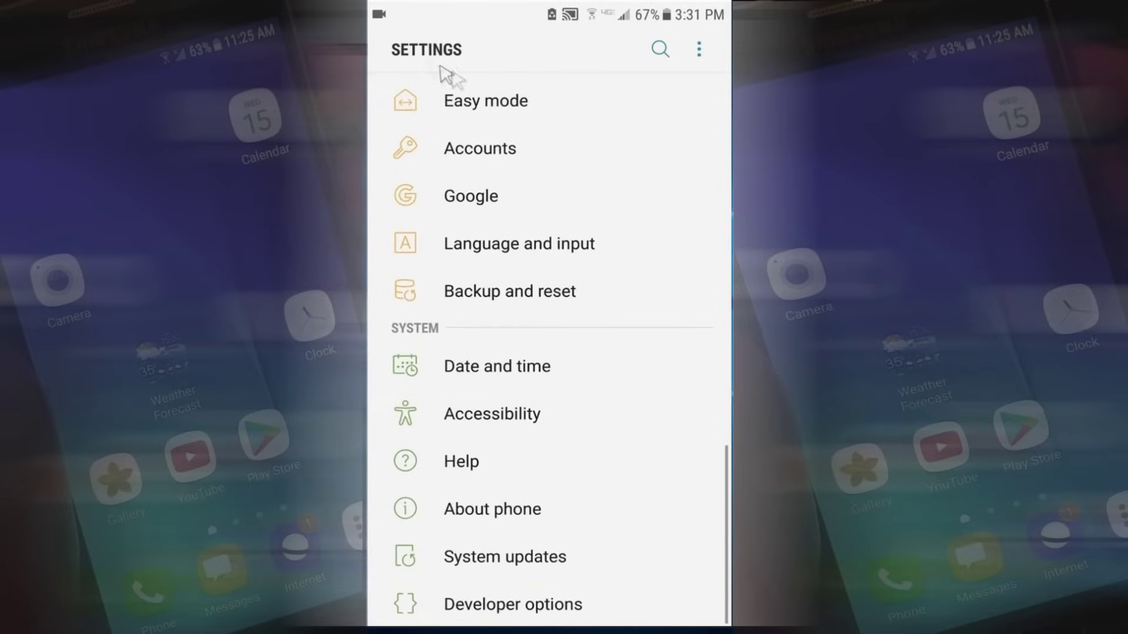
Switch on Mobile Hotspot under Mobile Hotspot and Tethering, accept Wi-Fi turning off, and view its details
scroll(522, 246, up, 10)
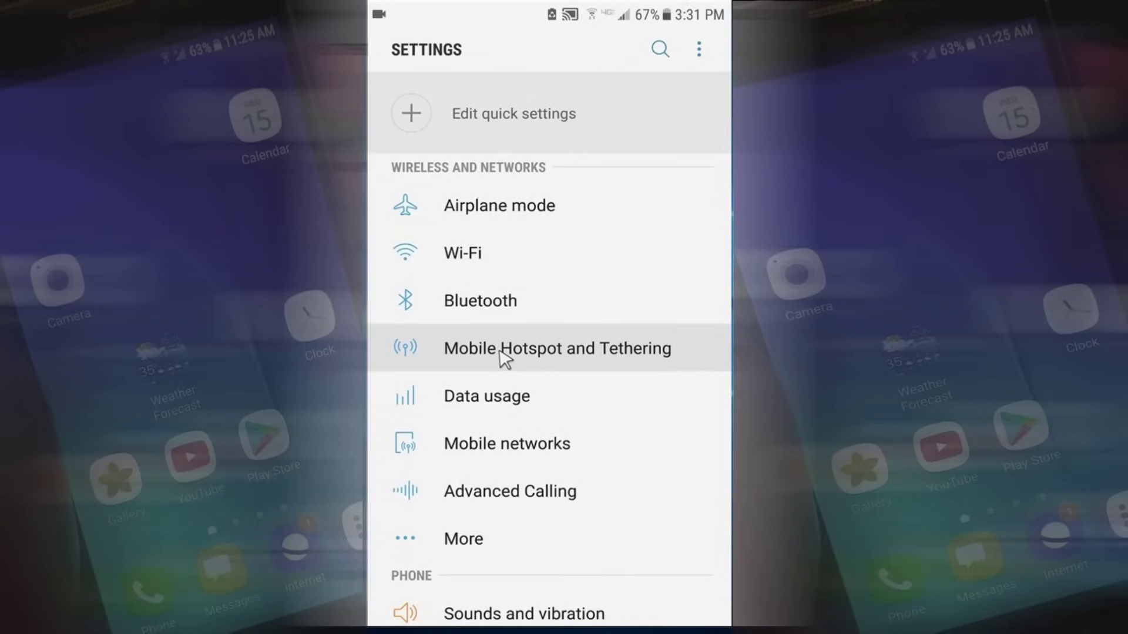
click(502, 352)
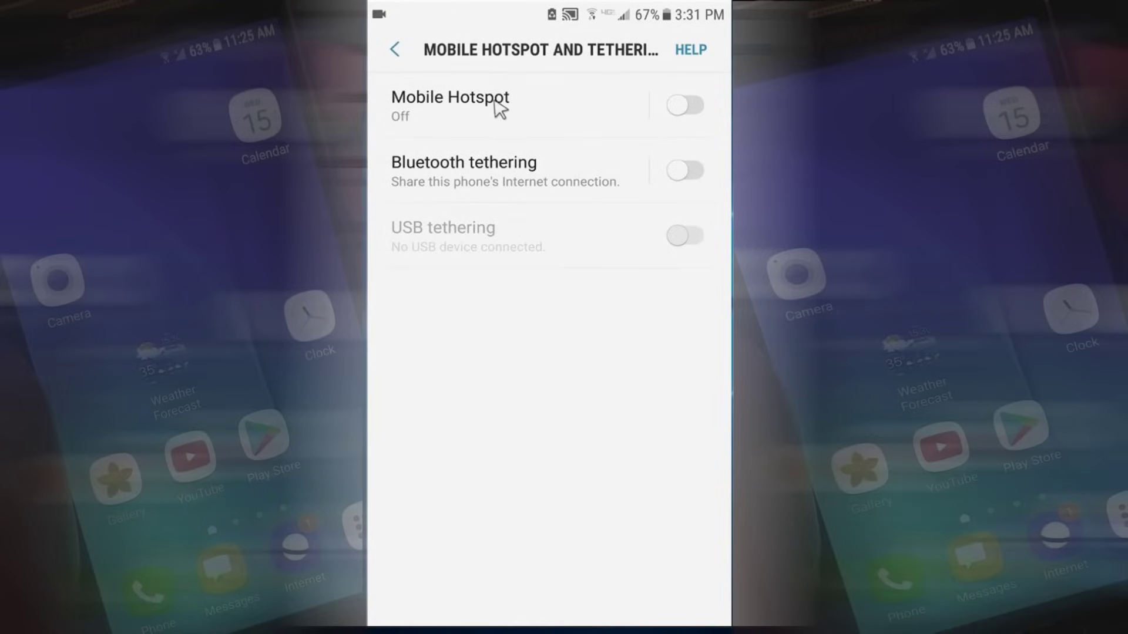
click(688, 107)
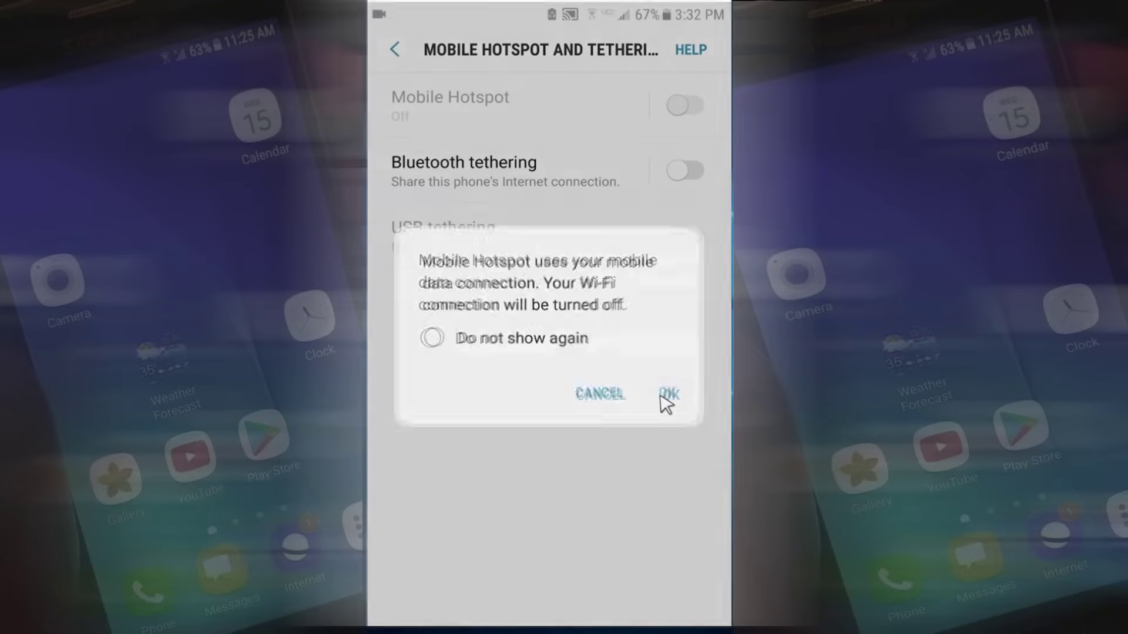
click(663, 397)
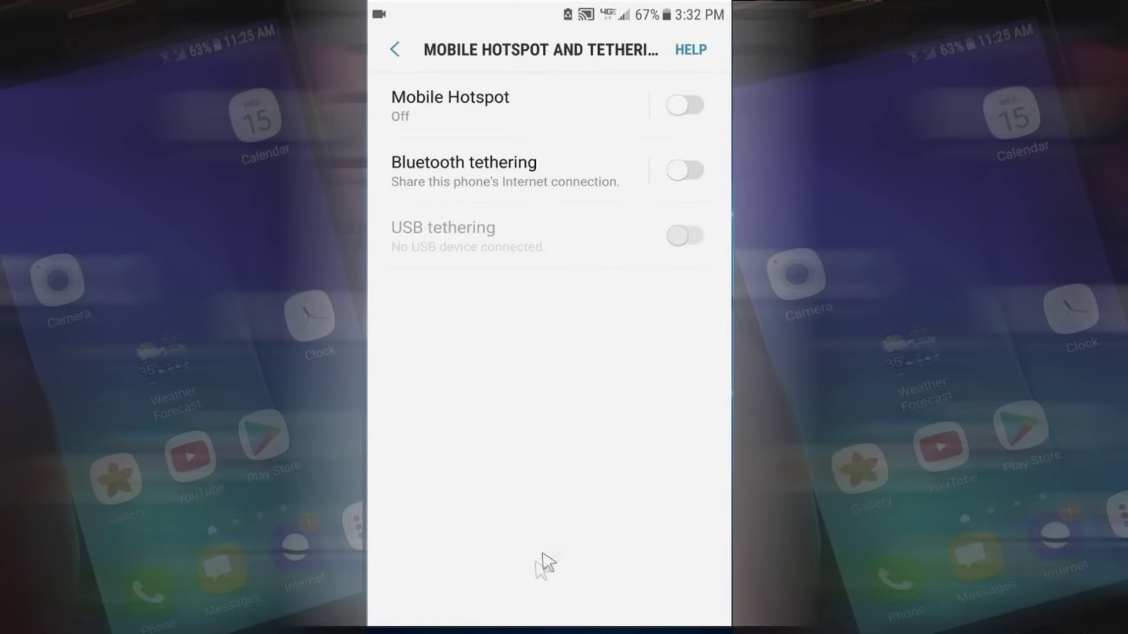
click(537, 106)
Inspect the hotspot network name and password editors, cancelling both without changes
click(681, 96)
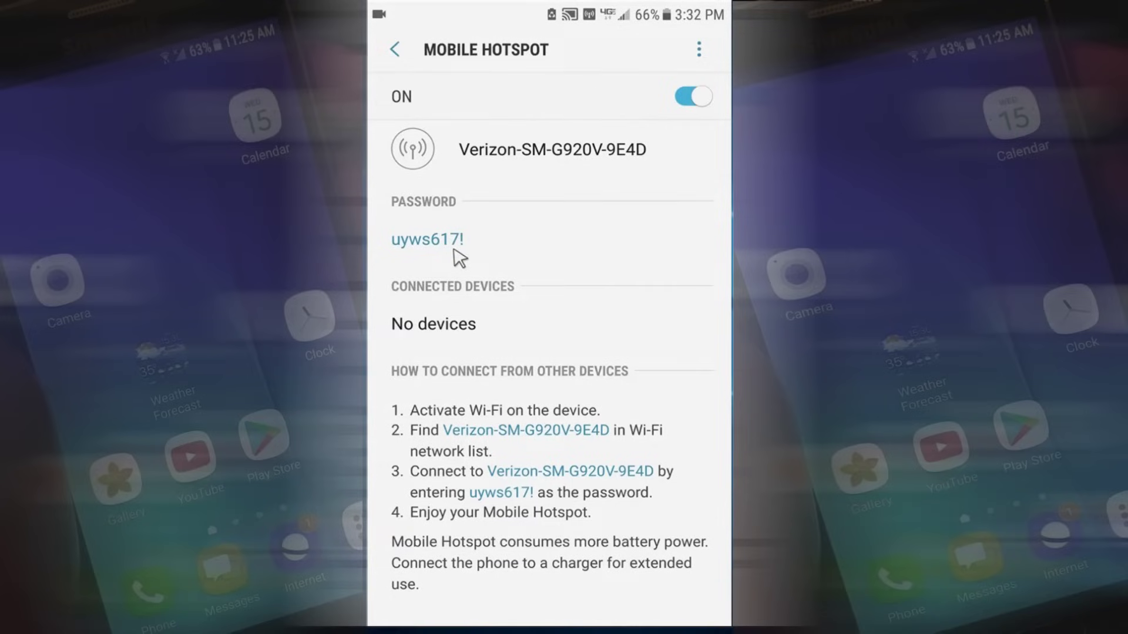
click(553, 153)
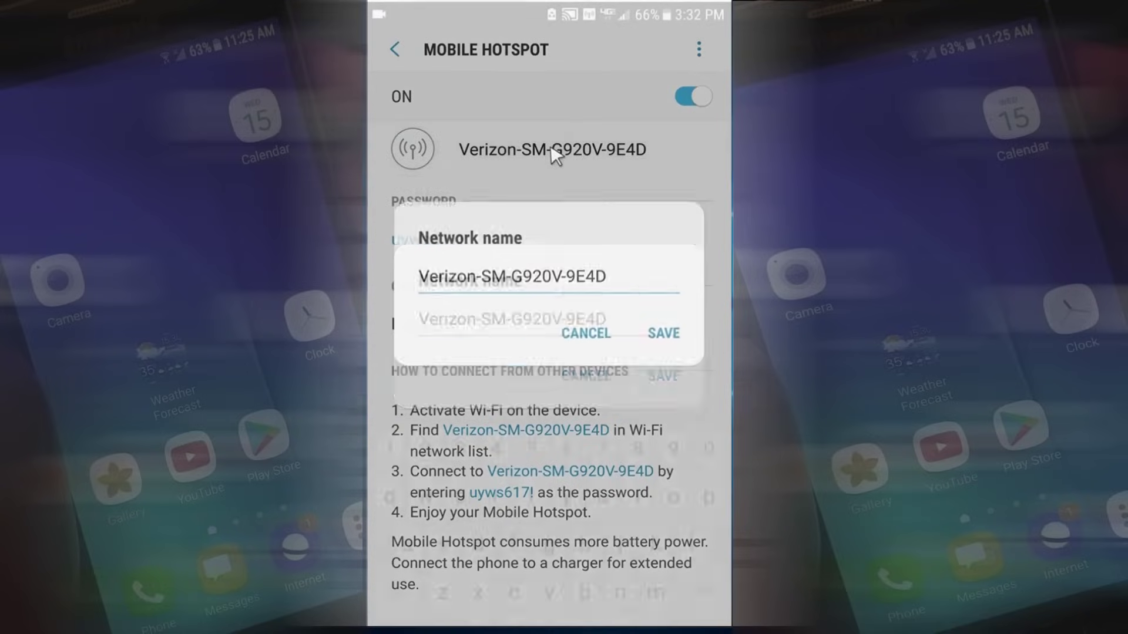
double_click(416, 202)
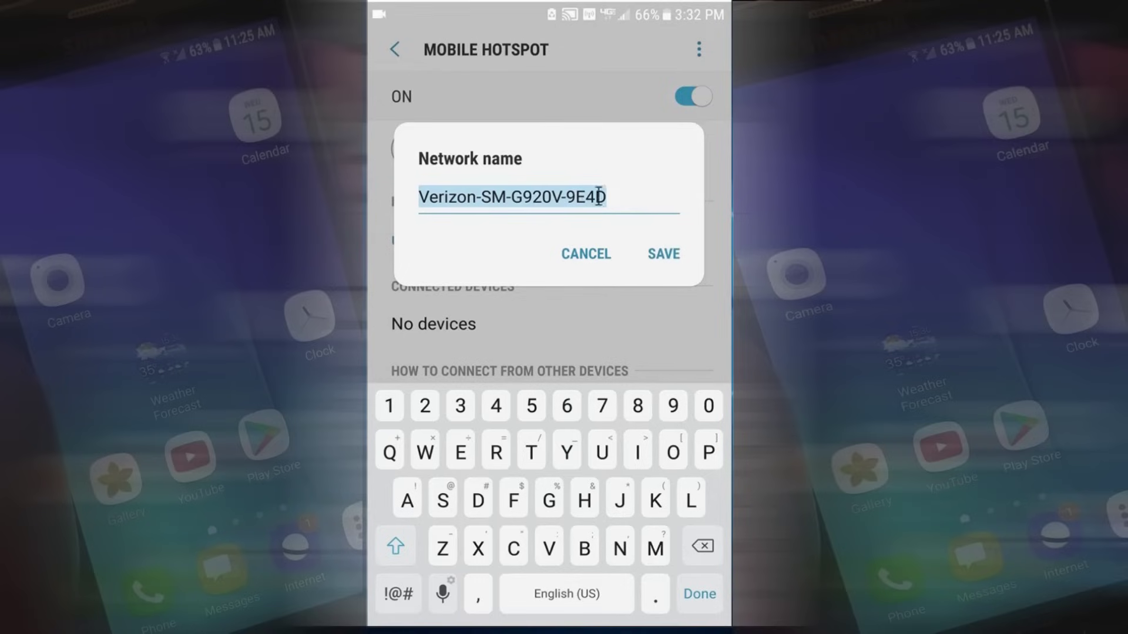
click(587, 261)
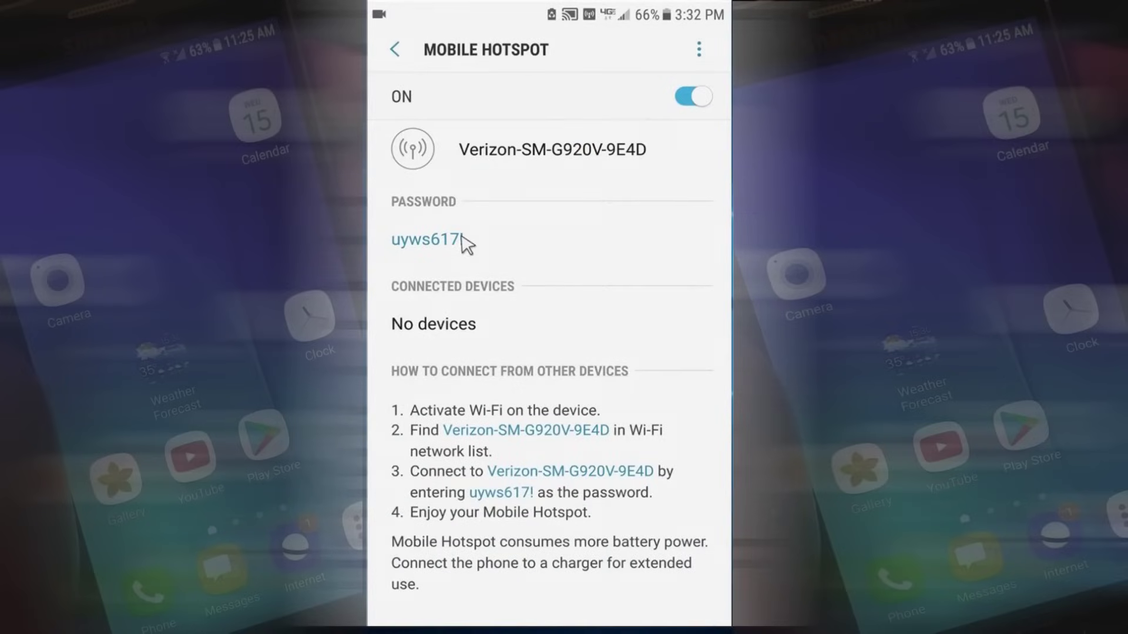
click(461, 238)
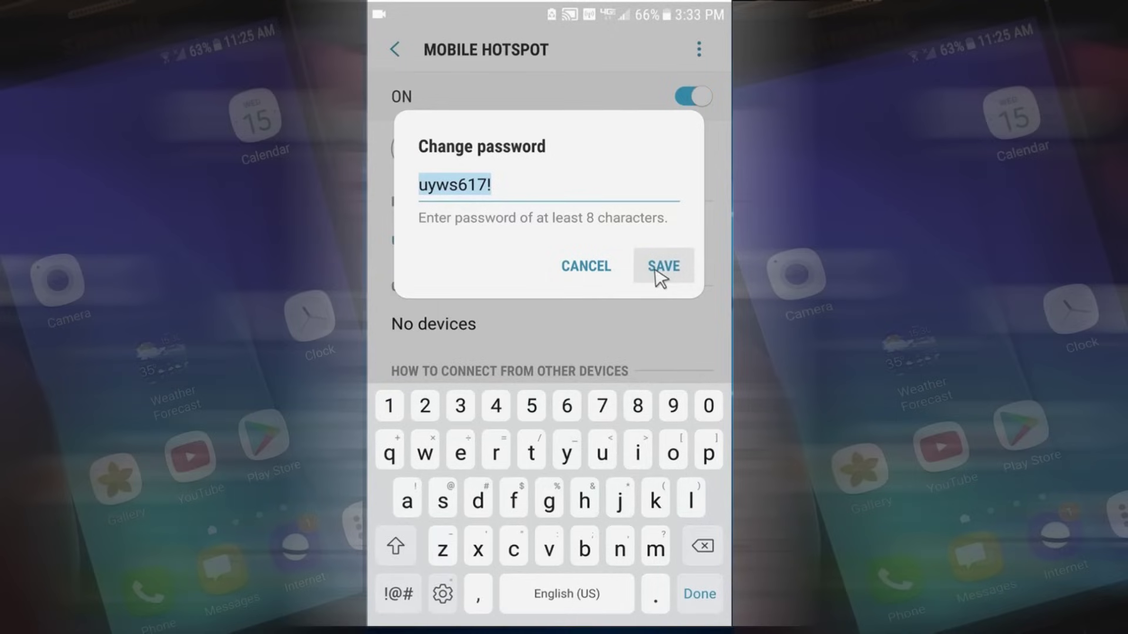
click(594, 265)
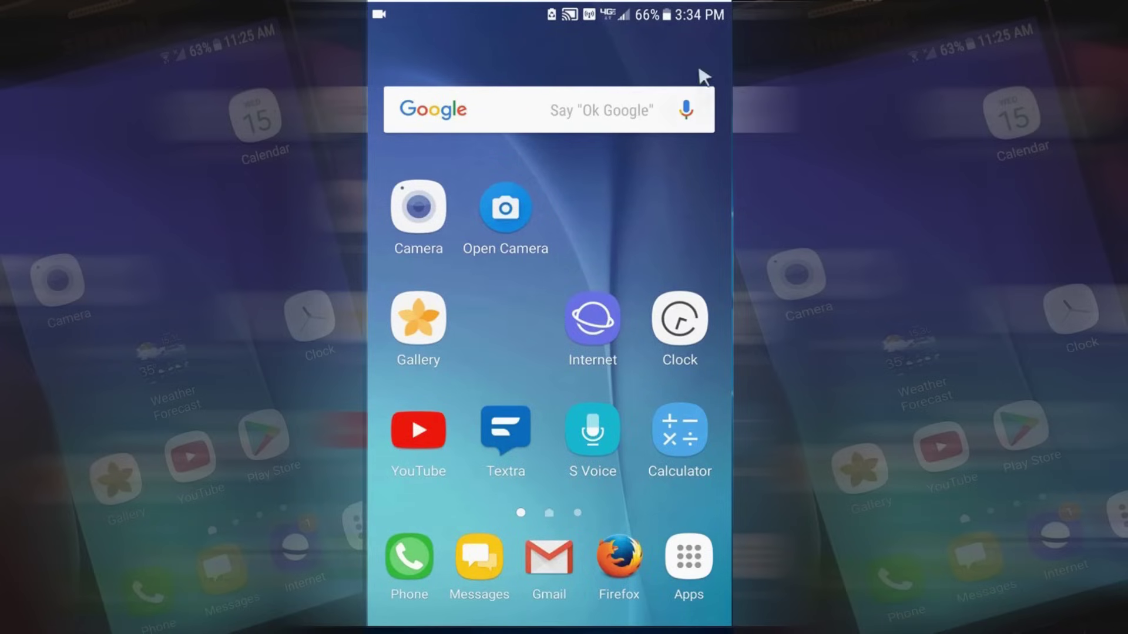
Check the Mobile Hotspot notification shows no connected devices, then go to the home screen
scroll(654, 247, up, 2)
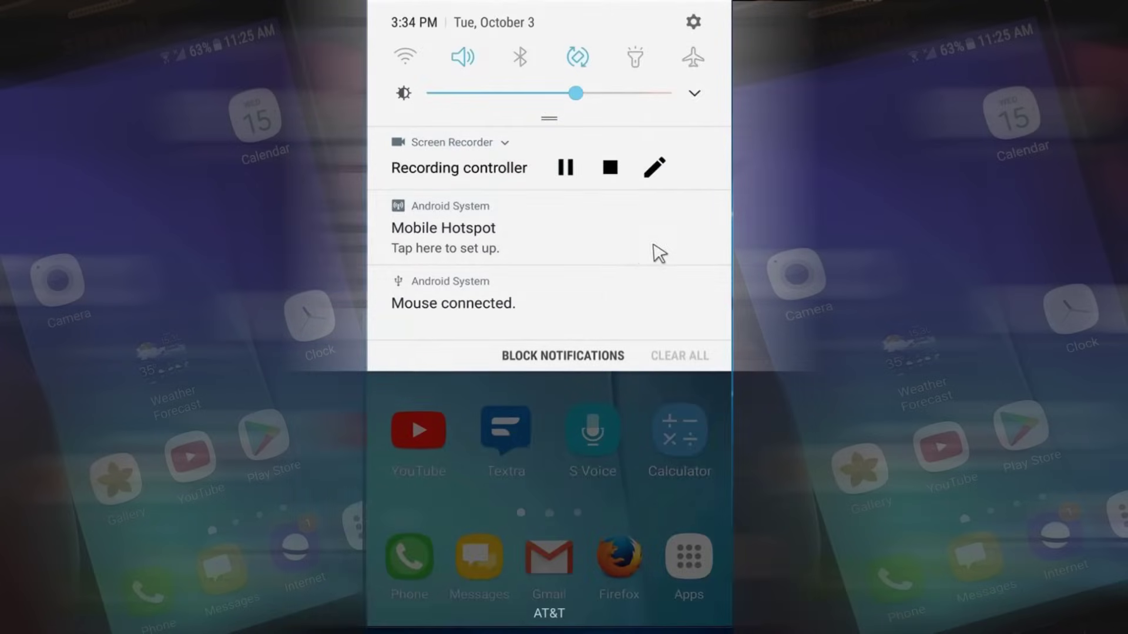
click(528, 234)
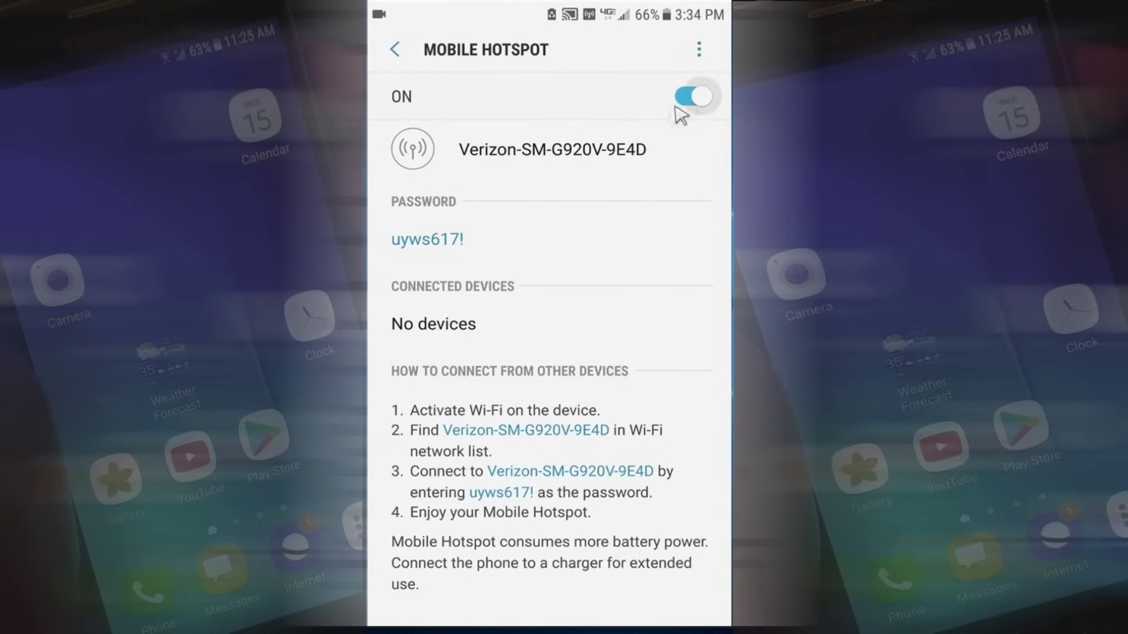
click(544, 626)
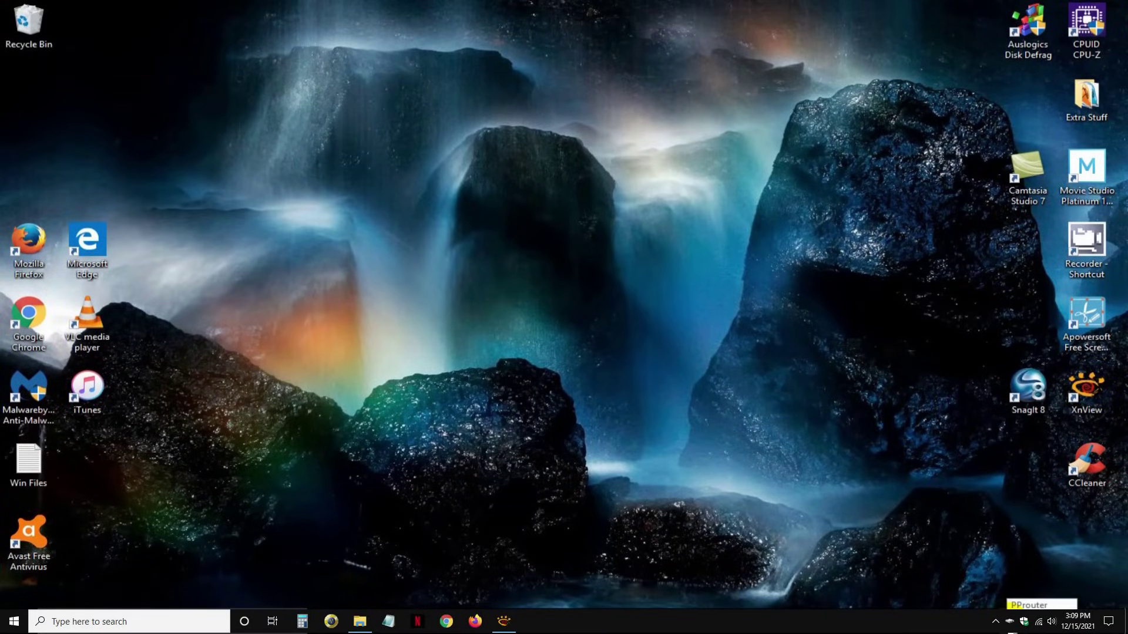
Join Verizon-SM-G920V-9E4D from the tray with the hotspot password, no auto-connect, not discoverable
click(1038, 622)
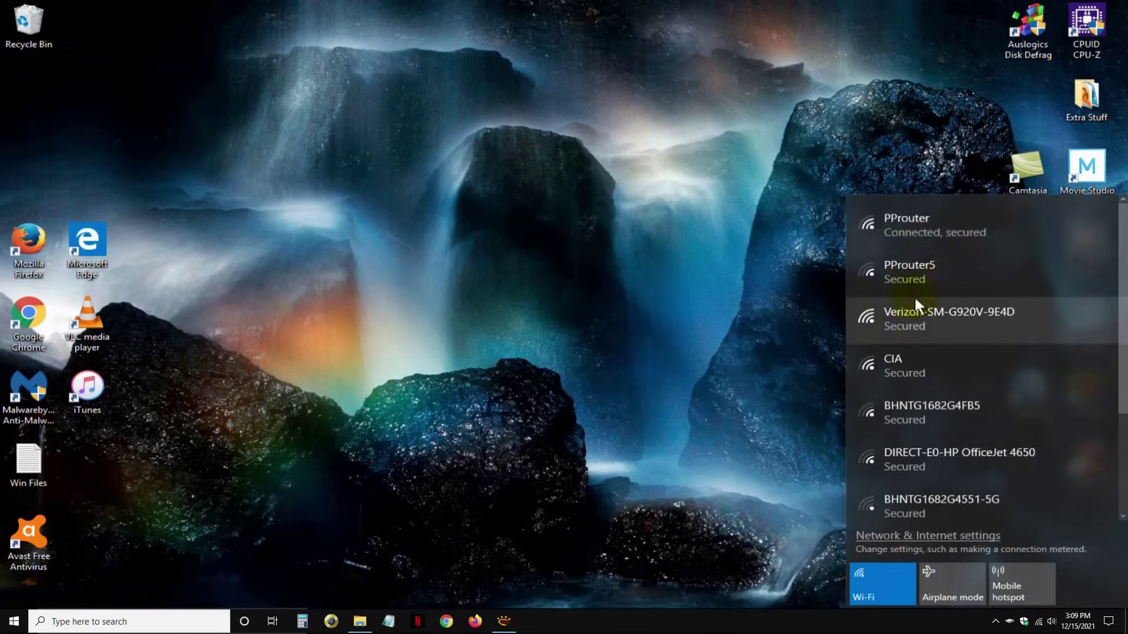
click(918, 330)
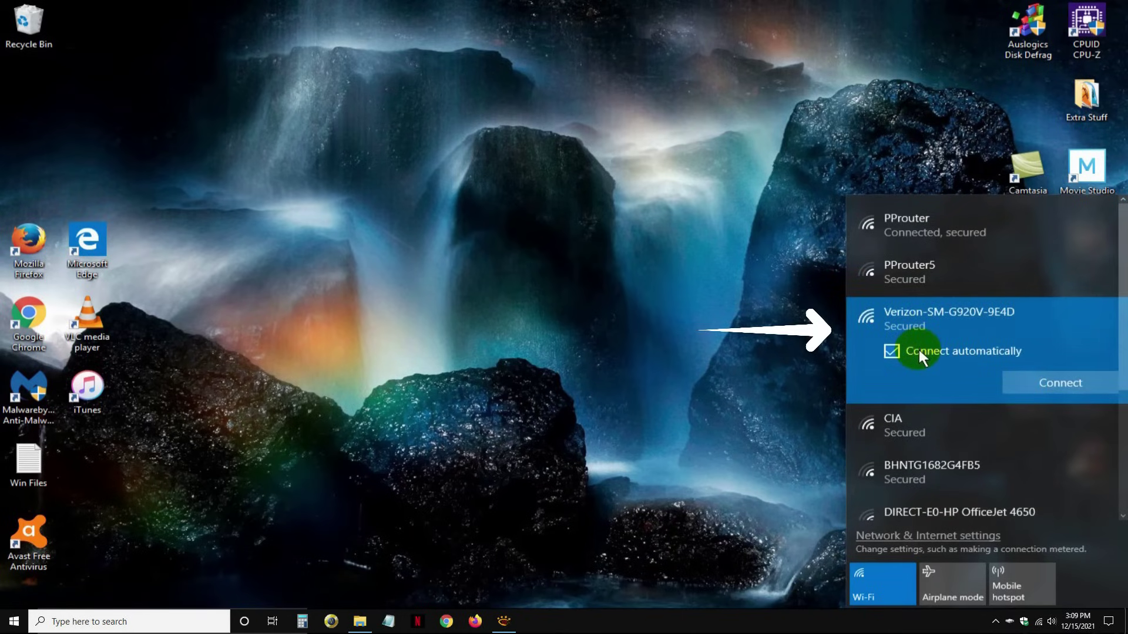
click(918, 351)
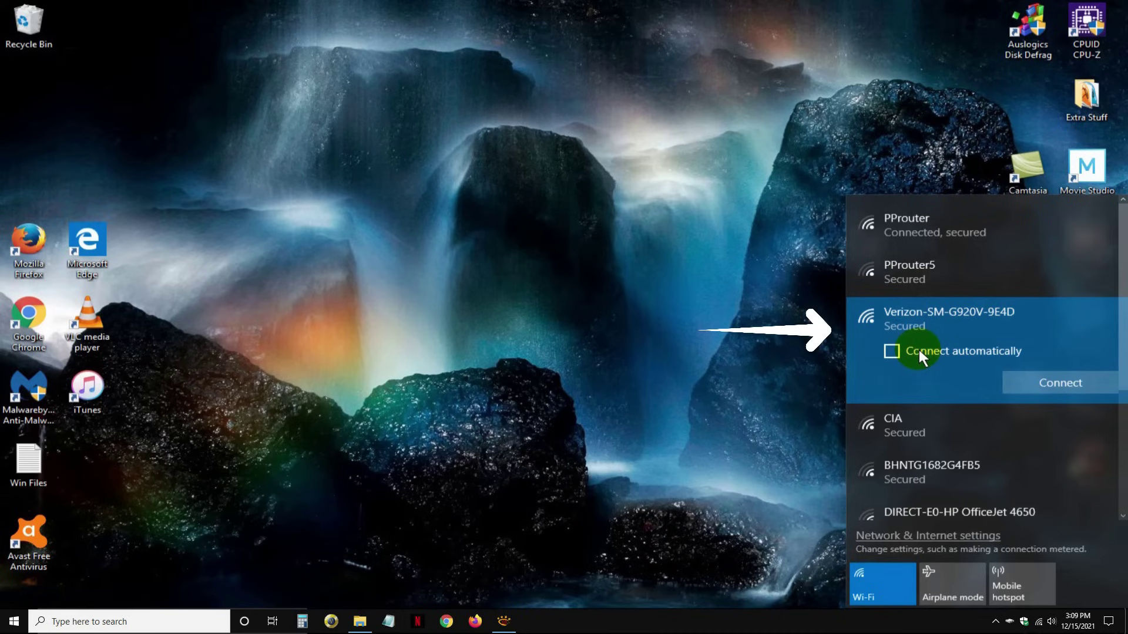
click(1076, 381)
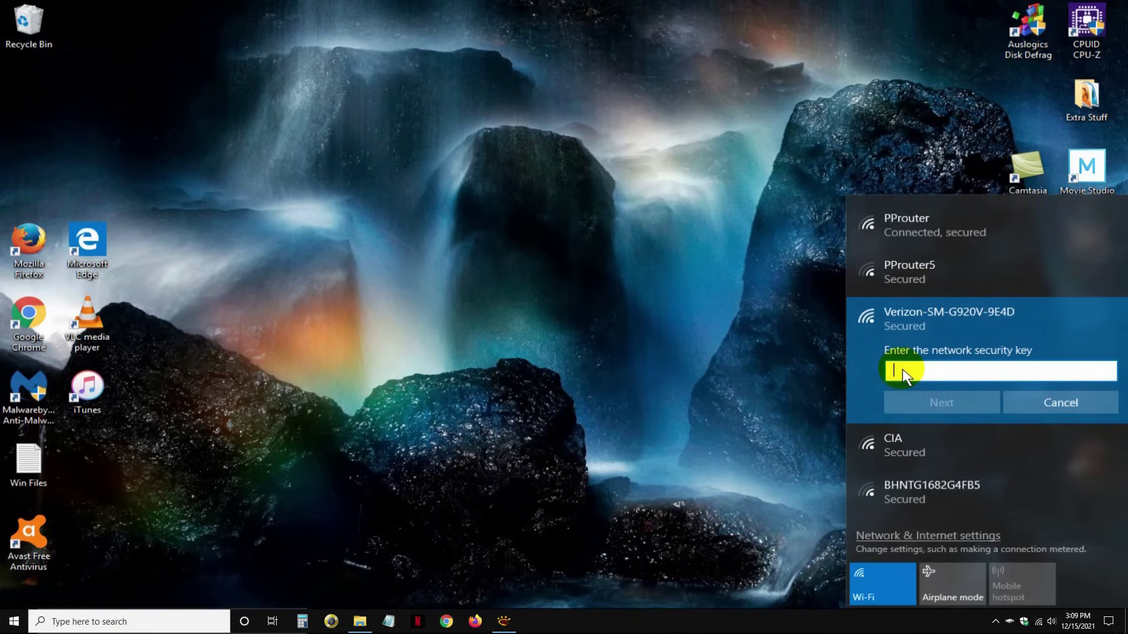
text(password1)
click(928, 400)
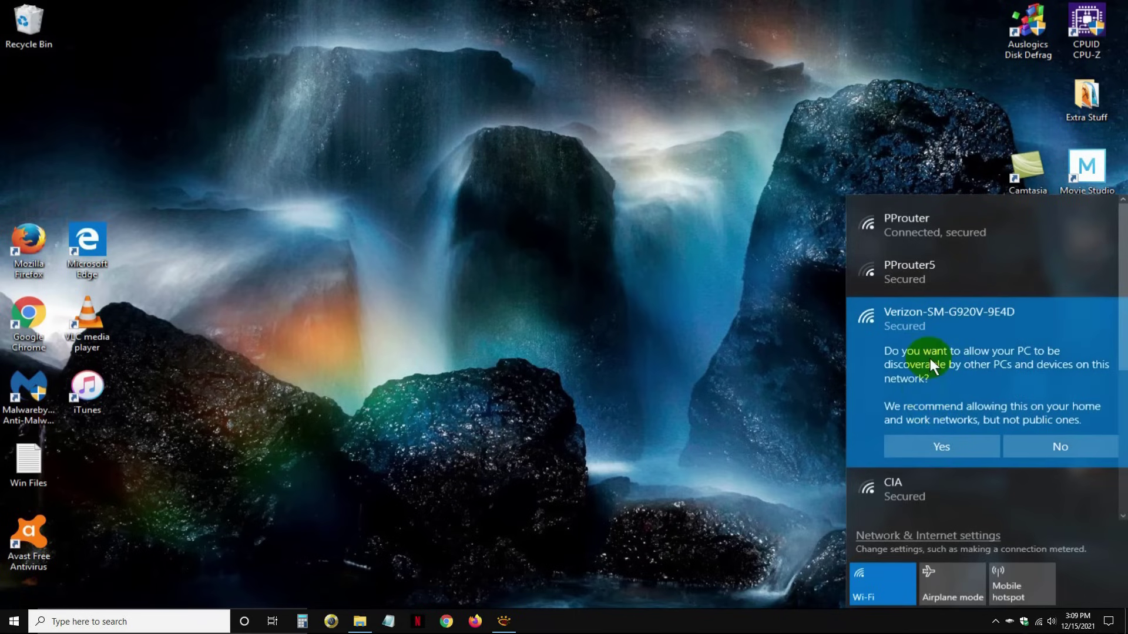
click(1056, 445)
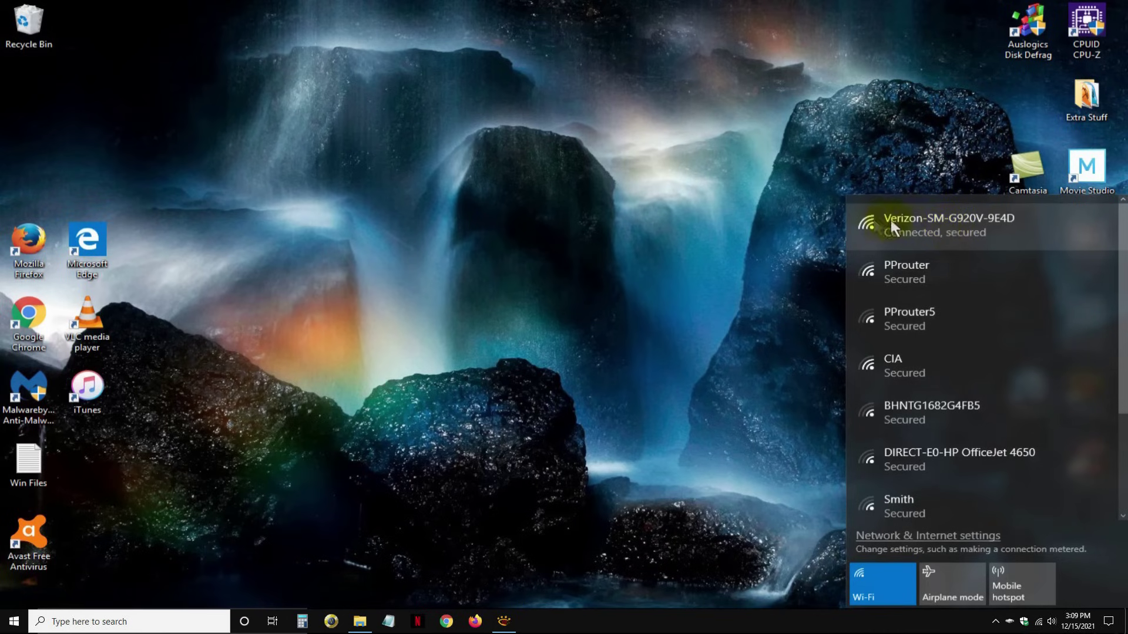
click(487, 632)
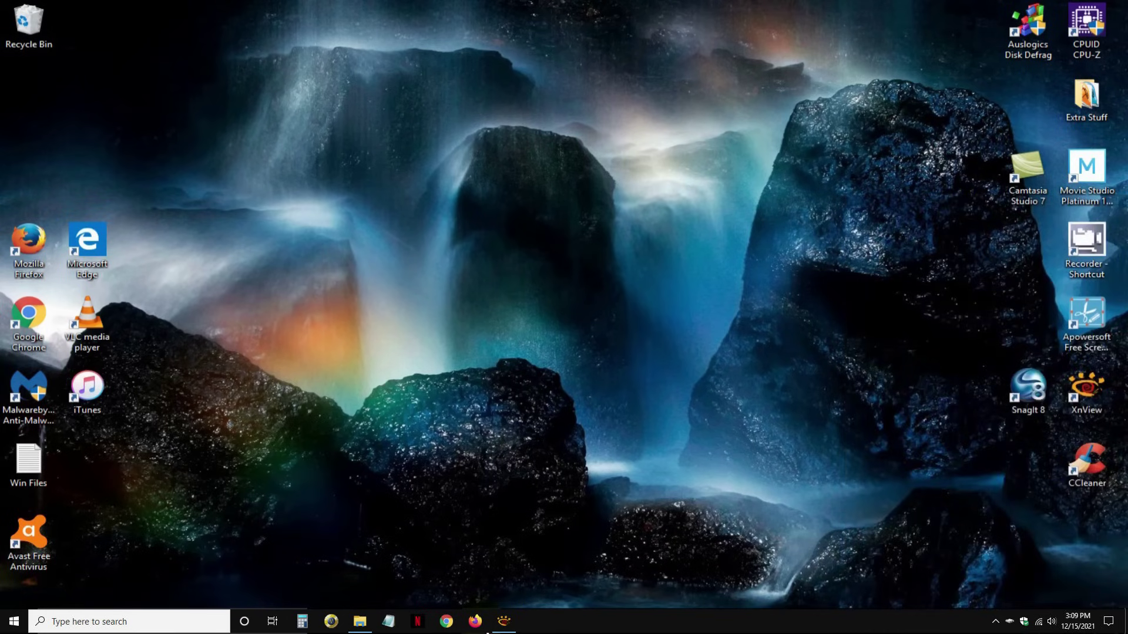
click(487, 632)
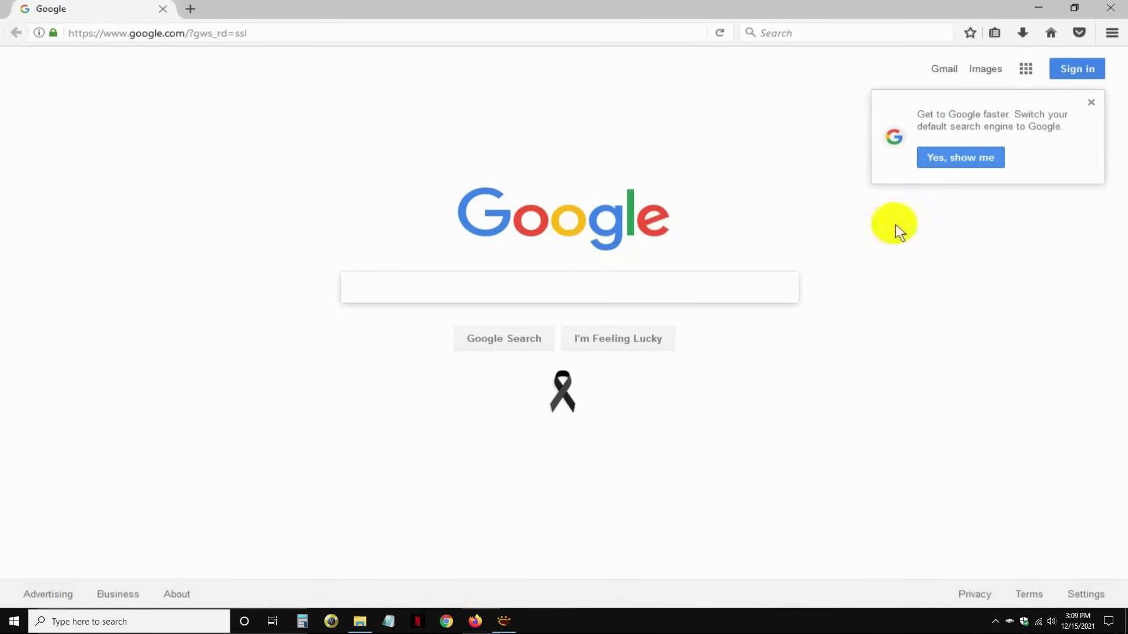
click(1111, 8)
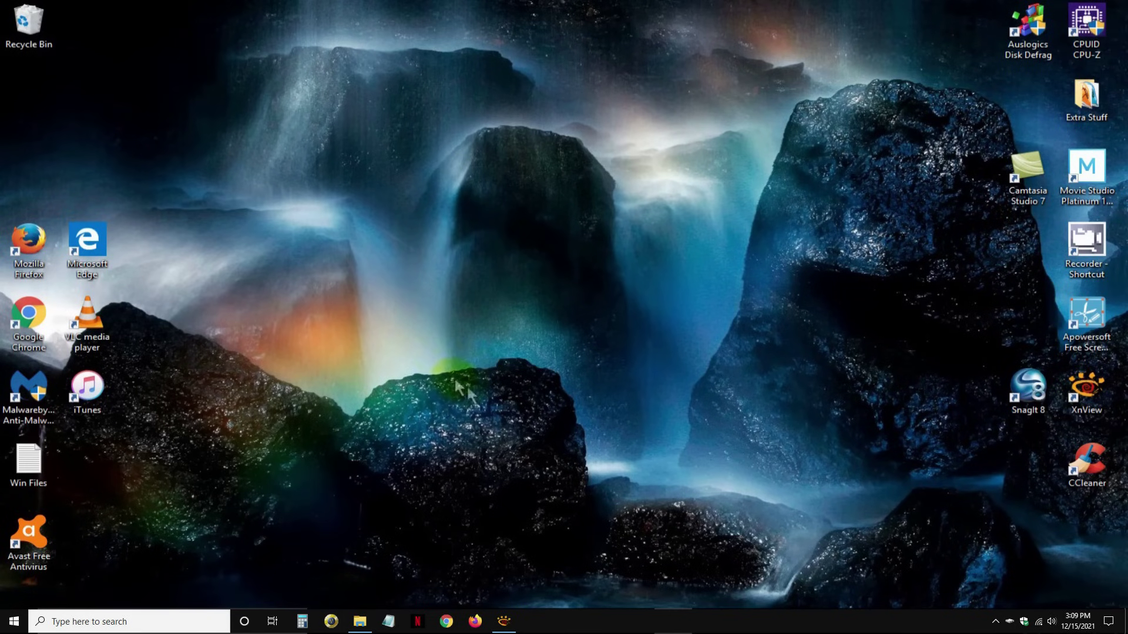